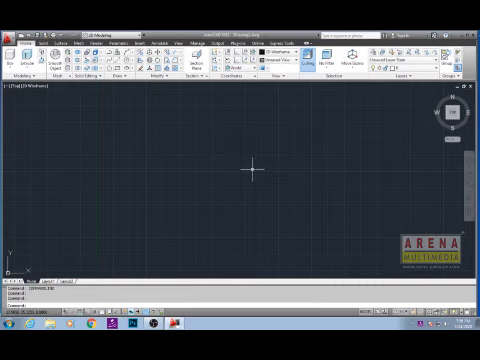
Step: Draw a small circle in the upper middle of the drawing area and select it
key("Escape")
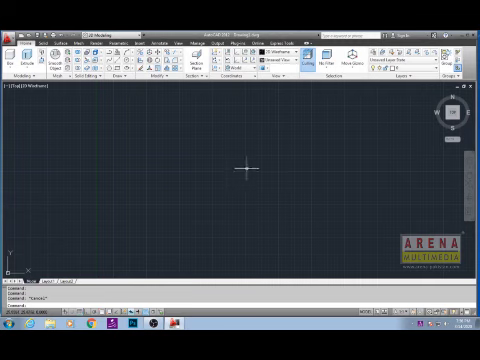
key("Escape")
type("C")
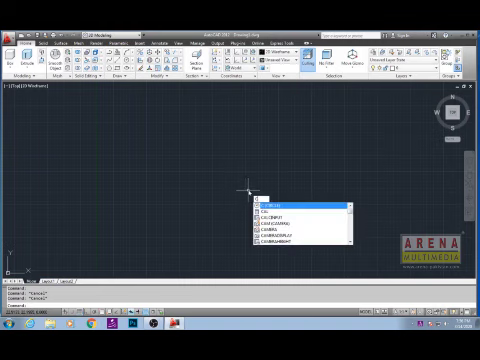
key("Return")
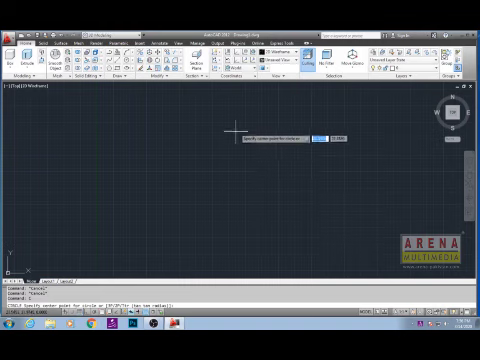
left_click(245, 122)
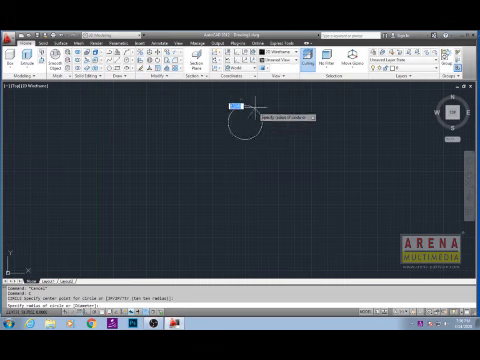
left_click(265, 111)
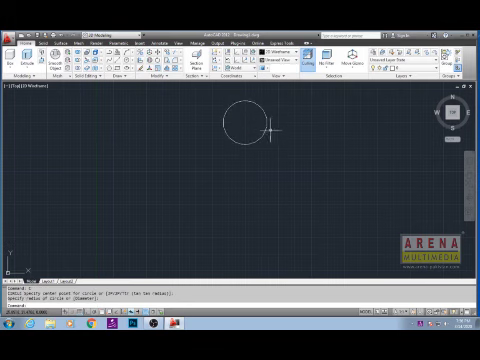
left_click(266, 128)
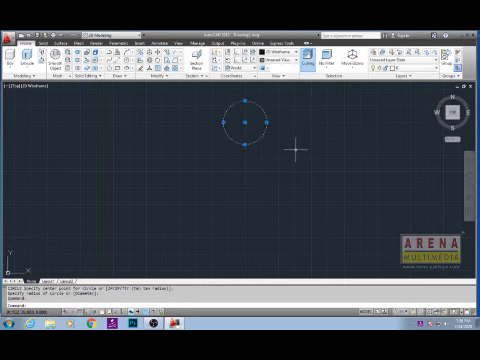
type("Ar")
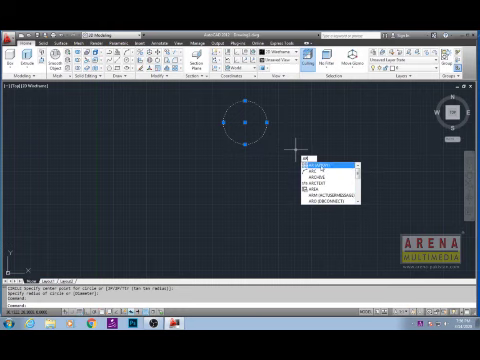
Step: Create a six-item polar array of the circle around a centre point below it
left_click(321, 165)
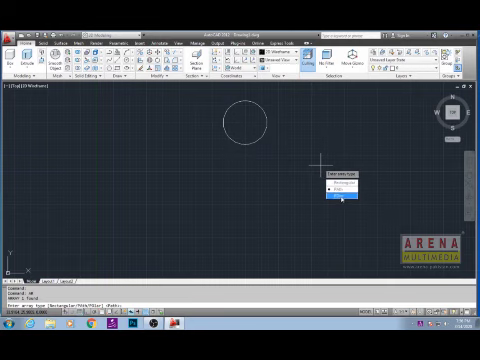
left_click(343, 196)
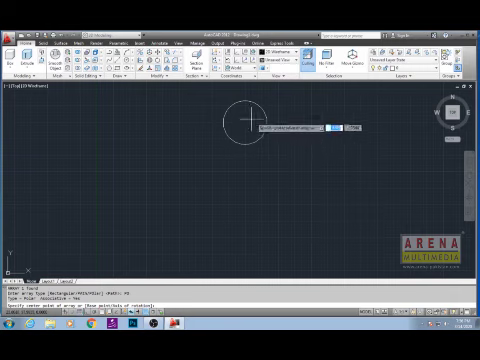
left_click(245, 187)
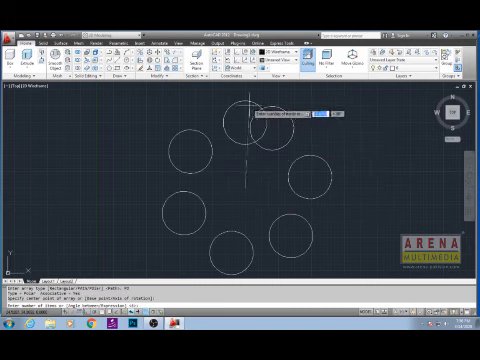
key("Return")
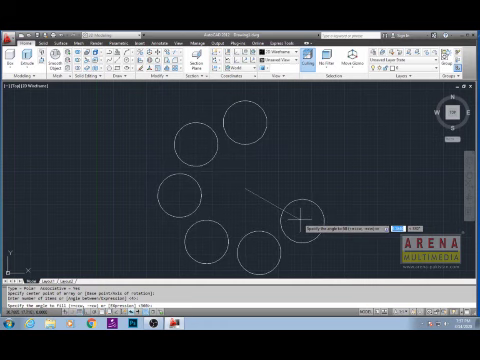
Step: Create the array, then drag its grips to change spacing and shrink it to a three-circle arc
left_click(302, 217)
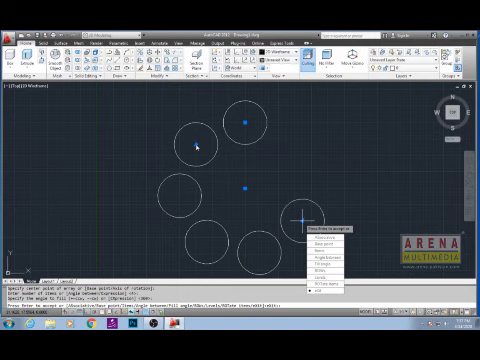
left_click(196, 147)
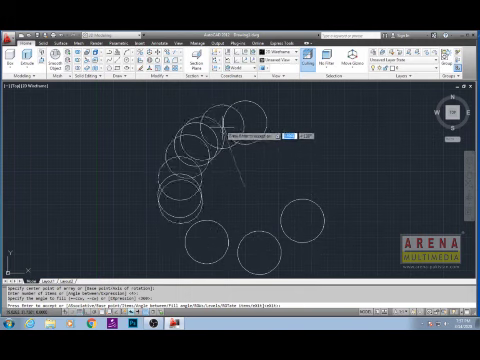
left_click(245, 186)
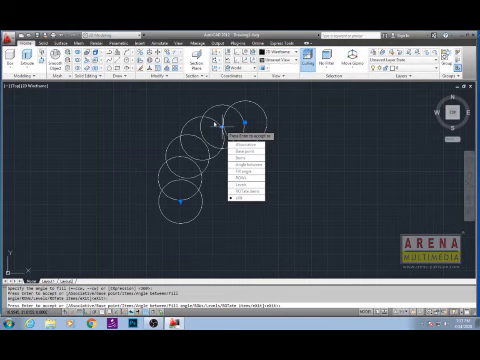
left_click(224, 127)
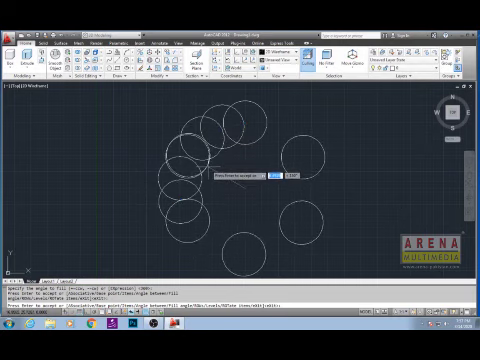
left_click(207, 170)
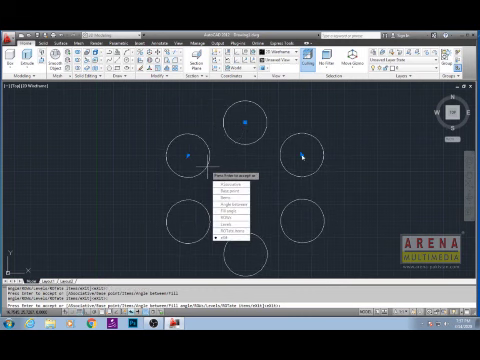
left_click(302, 155)
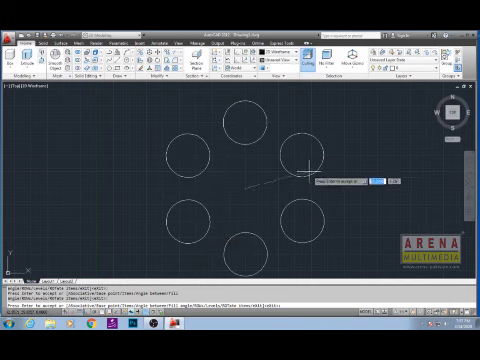
left_click(239, 250)
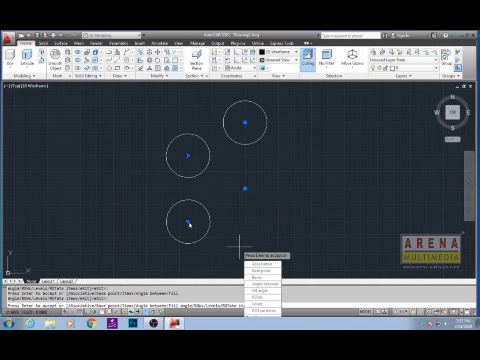
Step: Drag the end and angle grips to extend the overlapping circles into a full ring, then exit
left_click(189, 224)
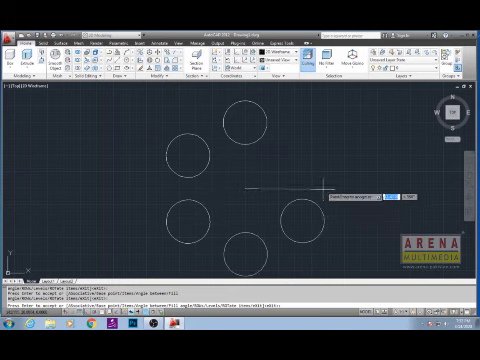
left_click(298, 152)
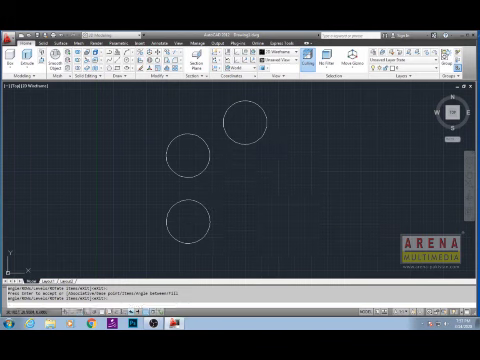
left_click(188, 157)
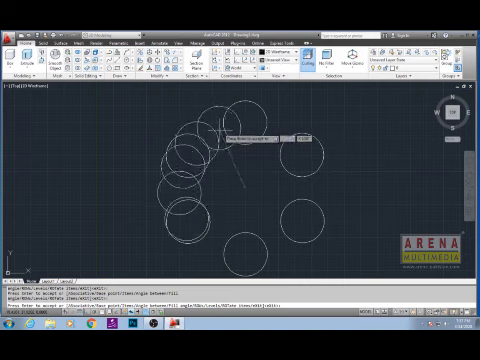
left_click(223, 127)
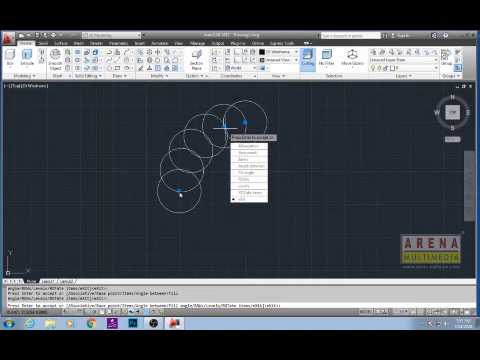
left_click(178, 191)
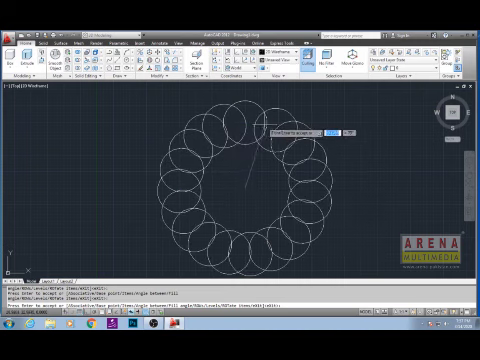
left_click(248, 126)
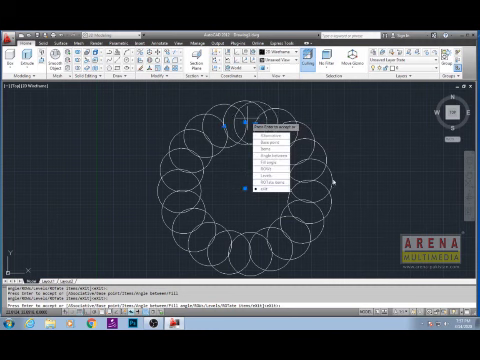
left_click(258, 186)
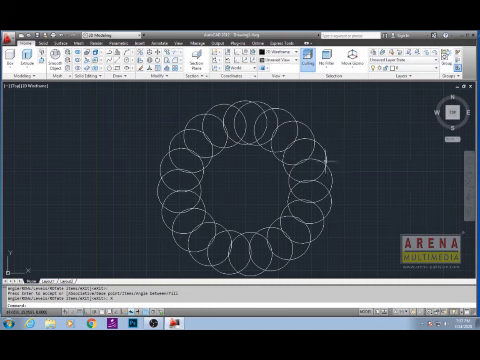
Step: Select the circle ring and start Edit Source on one of its circles
left_click(312, 130)
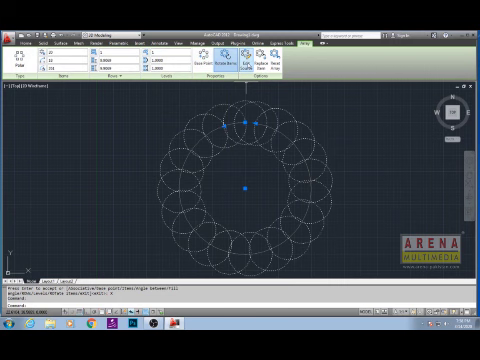
left_click(247, 64)
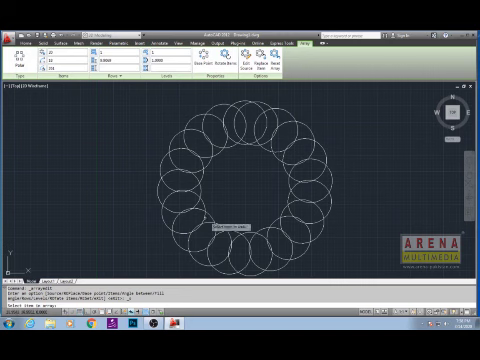
left_click(324, 149)
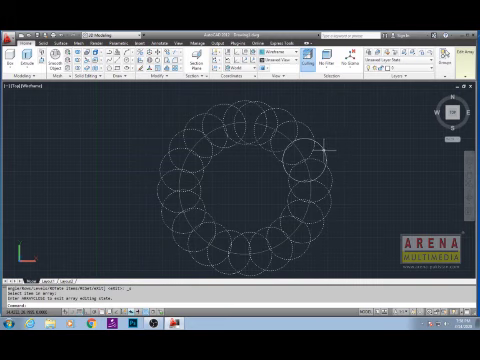
Step: Offset the source circle by a two-point distance and save the edit into the array
left_click(325, 153)
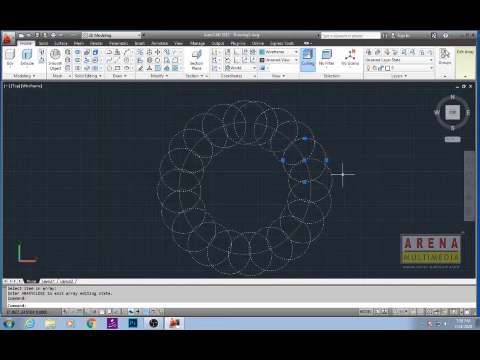
type("ob")
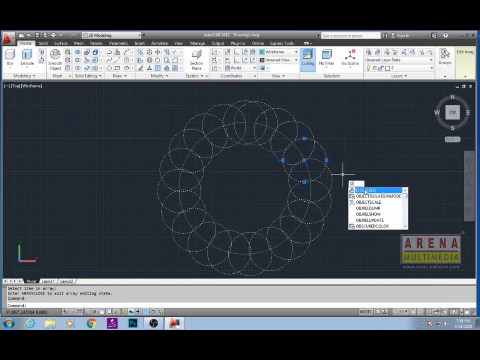
key("Return")
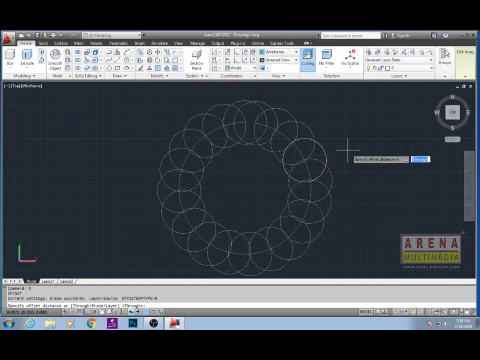
left_click(349, 140)
left_click(352, 138)
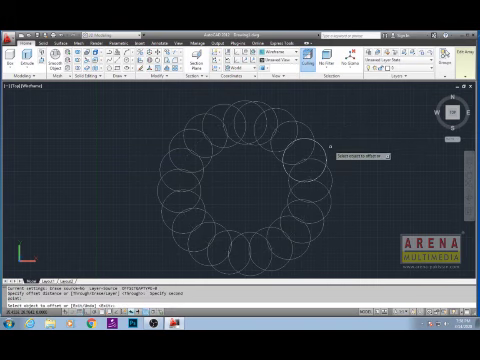
left_click(327, 147)
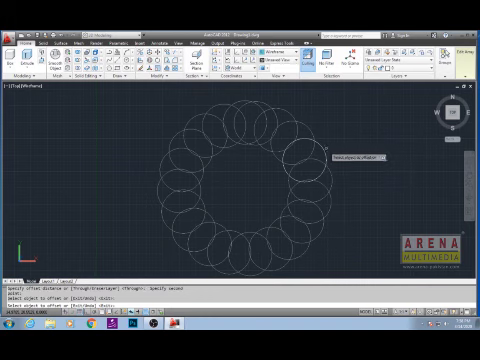
left_click(325, 152)
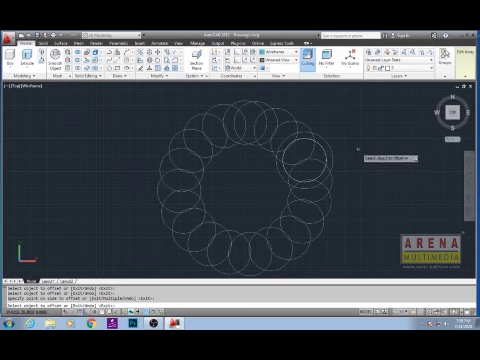
mouse_move(464, 58)
left_click(434, 89)
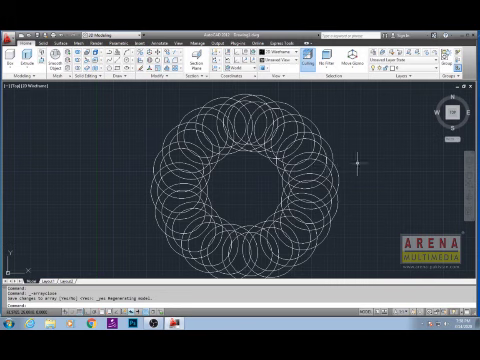
Step: Draw a 20 by 20 square outside the array's upper right, then reselect the array
key("Escape")
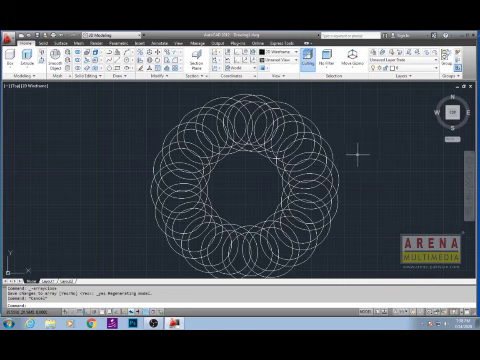
type("r")
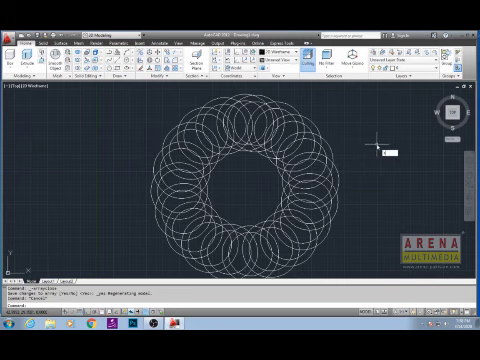
type("ev")
key("BackSpace")
type("c")
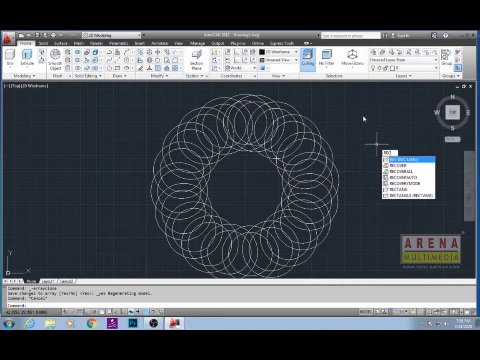
key("Down")
key("Up")
key("Return")
left_click(366, 122)
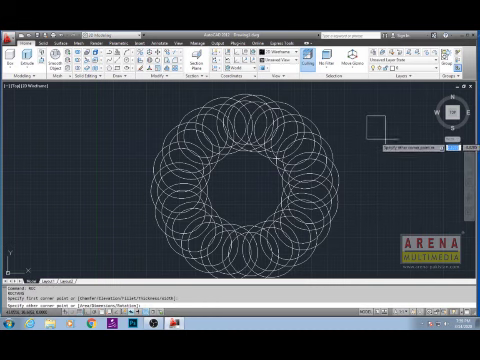
type("20")
key("Tab")
type("20")
key("Return")
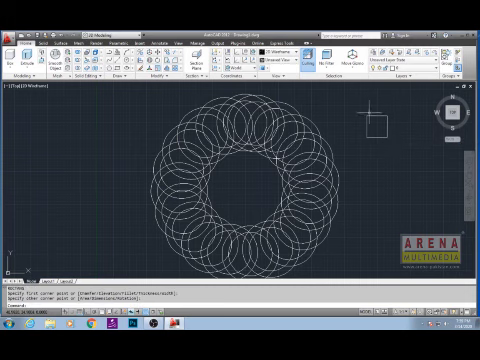
left_click(319, 134)
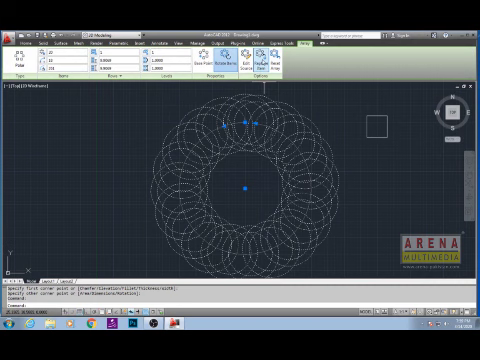
Step: Choose the square as the Replace Item object, keeping its centroid as base point
left_click(262, 62)
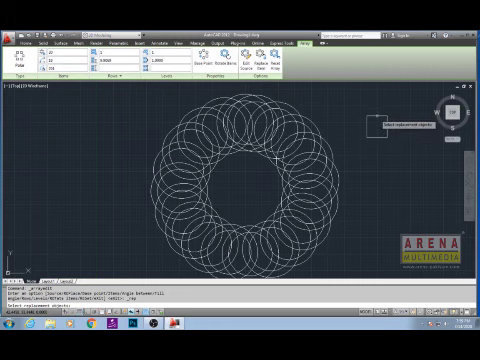
left_click(377, 126)
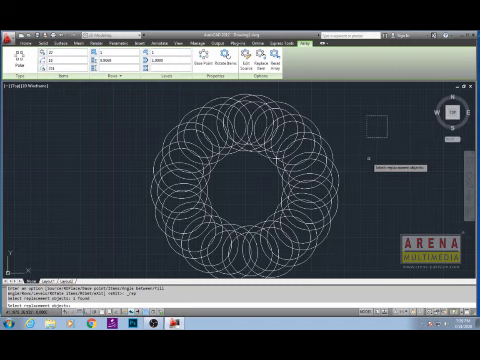
key("Return")
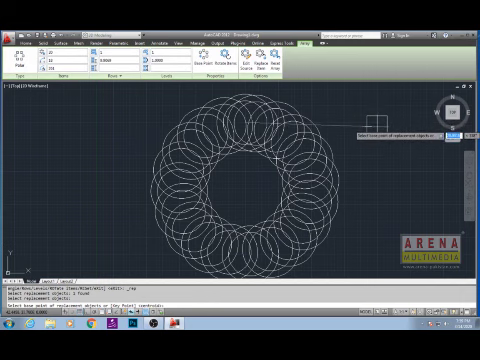
key("Return")
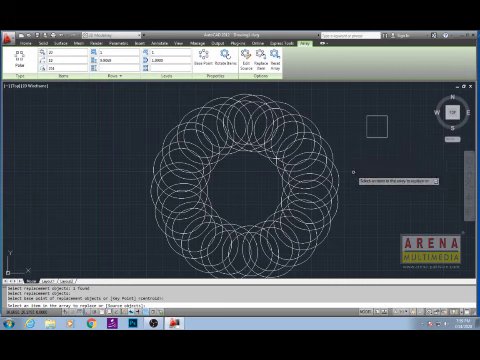
Step: Pick ten ring items one by one so their circles become squares
left_click(286, 105)
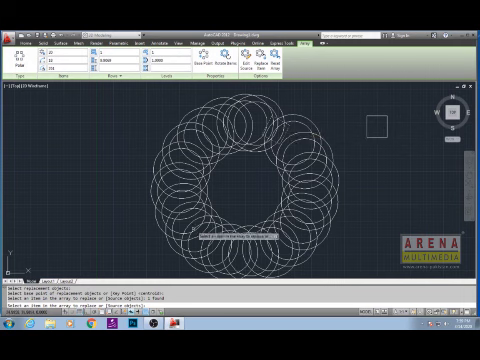
left_click(207, 210)
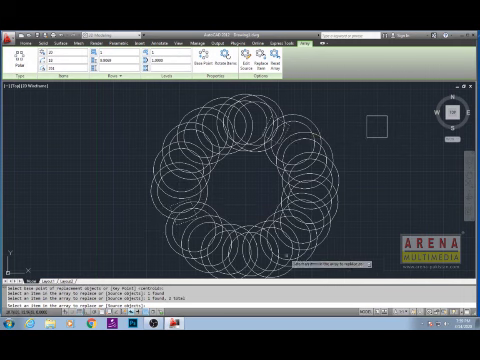
left_click(283, 248)
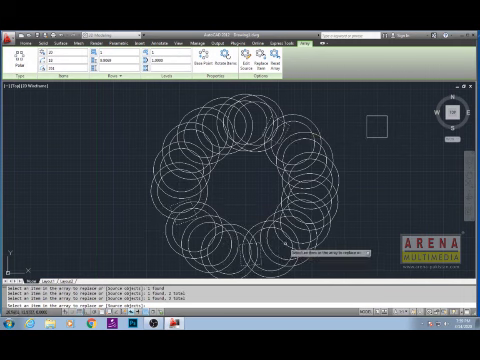
left_click(286, 260)
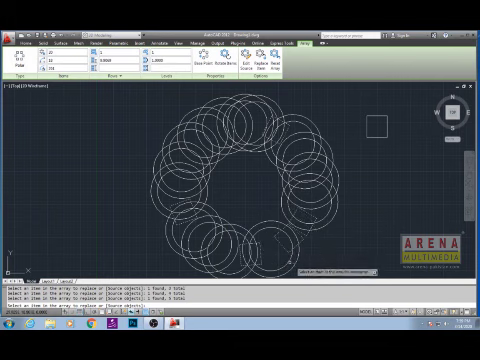
left_click(294, 265)
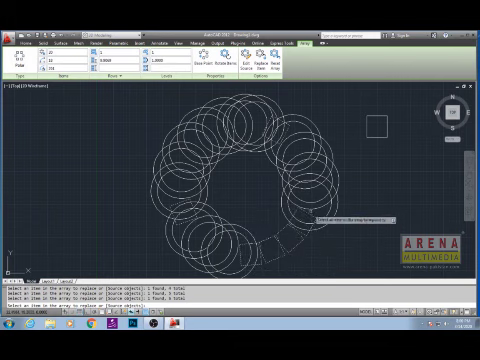
left_click(318, 208)
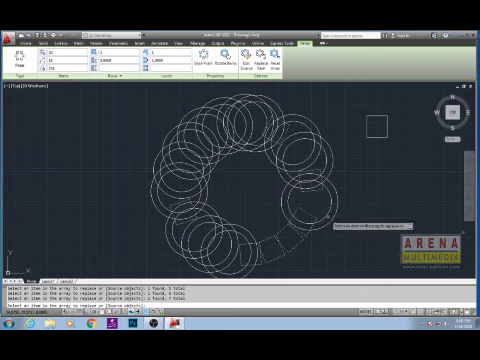
left_click(325, 232)
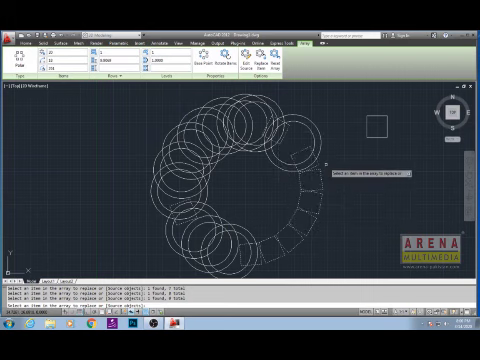
left_click(321, 148)
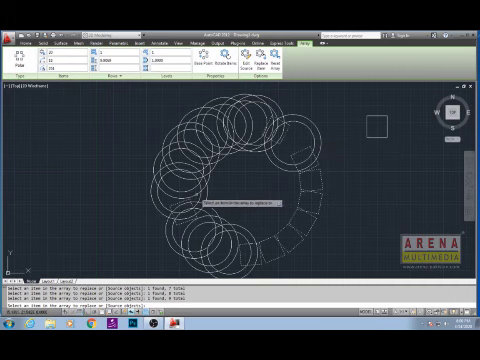
left_click(202, 195)
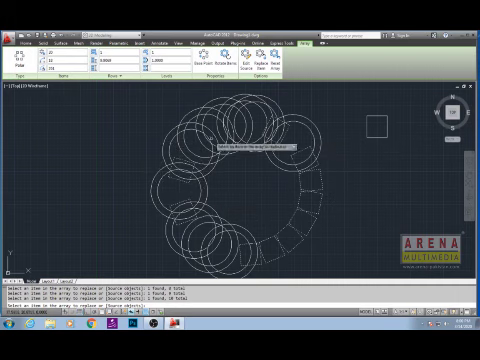
left_click(220, 141)
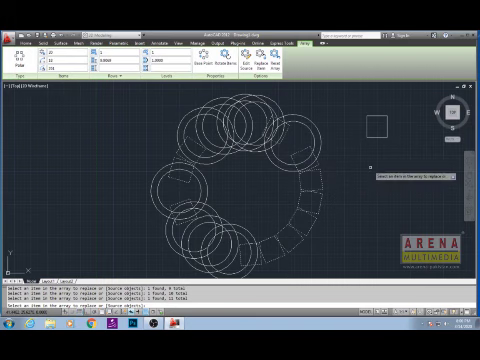
Step: Use the angle and item-count grips to tighten spacing and set 52 items
key("Escape")
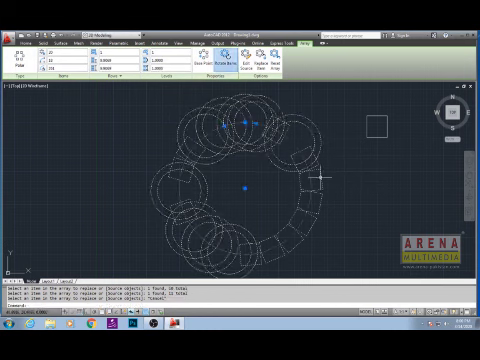
left_click(246, 123)
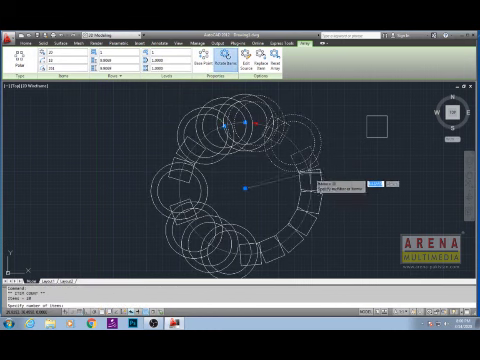
left_click(283, 237)
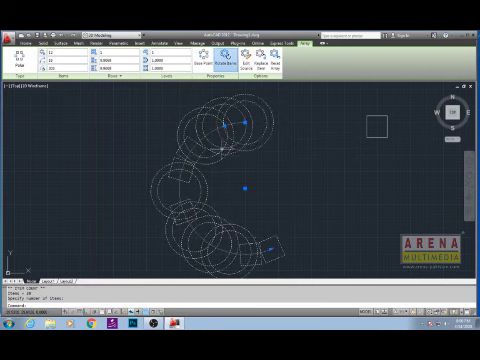
left_click(228, 124)
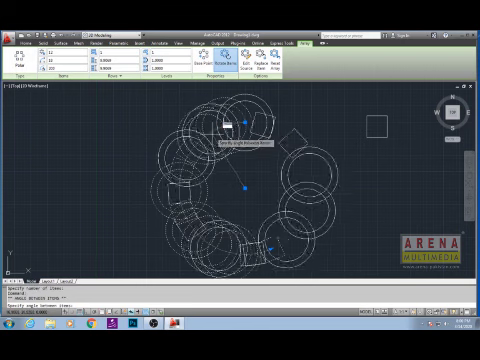
left_click(240, 123)
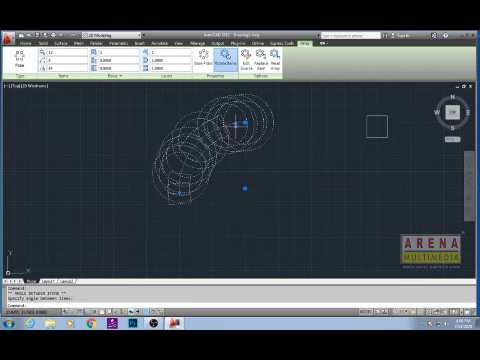
left_click(179, 192)
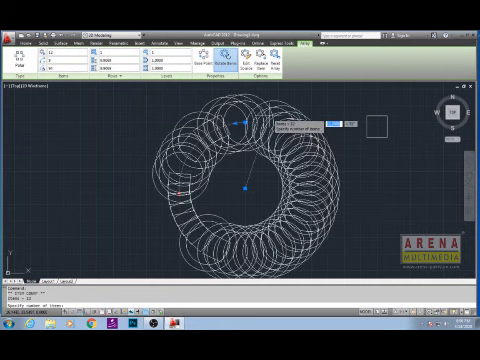
type("52")
key("Return")
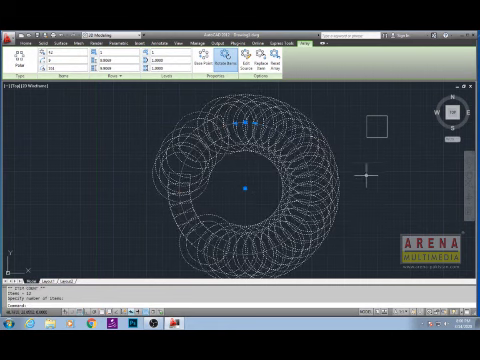